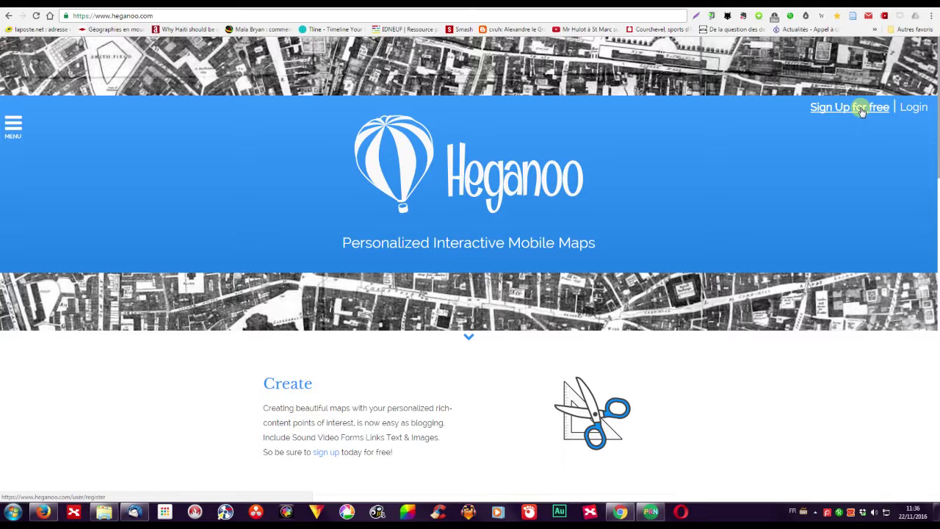
Log in to Heganoo with the saved account credentials and open the Bali Travel project for editing.
{"action": "left_click", "coordinate": [913, 108]}
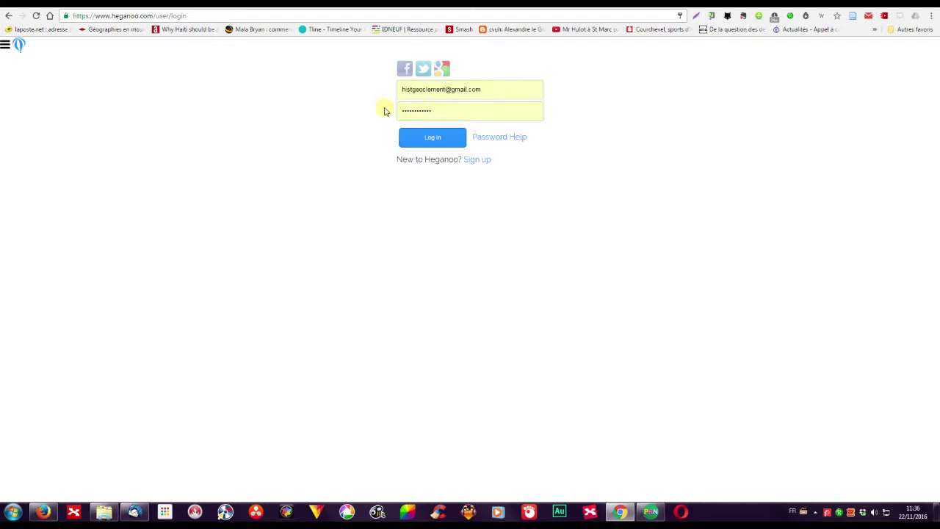
{"action": "left_click", "coordinate": [433, 139]}
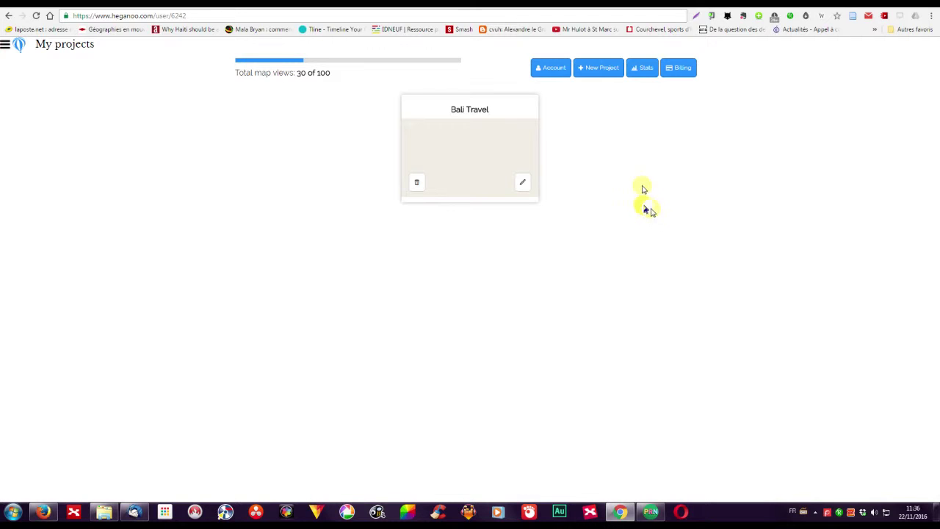
{"action": "left_click", "coordinate": [525, 186]}
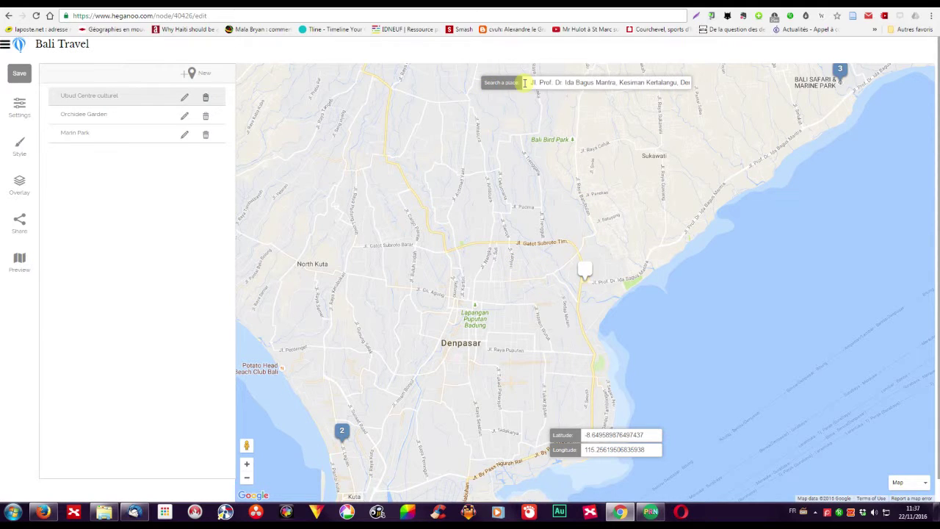
Clear the place search and move the Ubud Centre culturel marker slightly to about latitude -8.6487, longitude 115.2579.
{"action": "left_click_drag", "start_coordinate": [530, 83], "coordinate": [699, 84]}
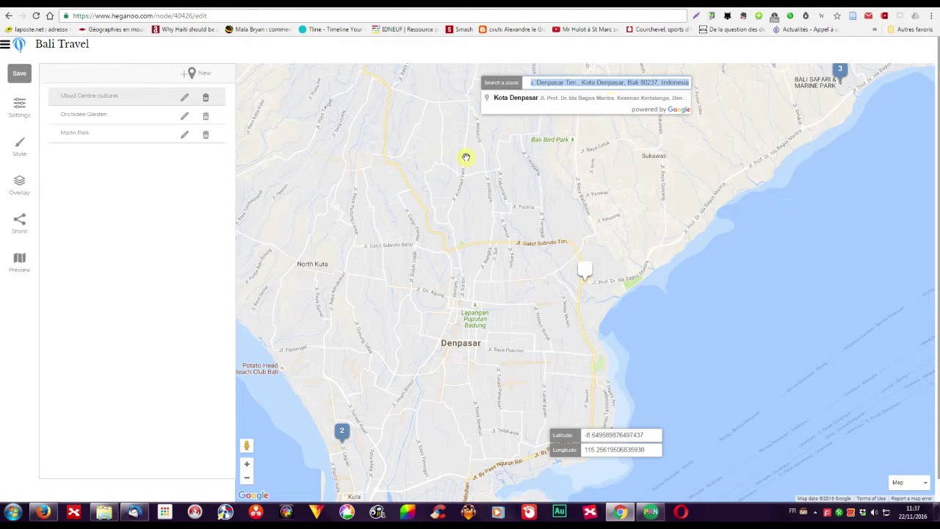
{"action": "key", "text": "BackSpace"}
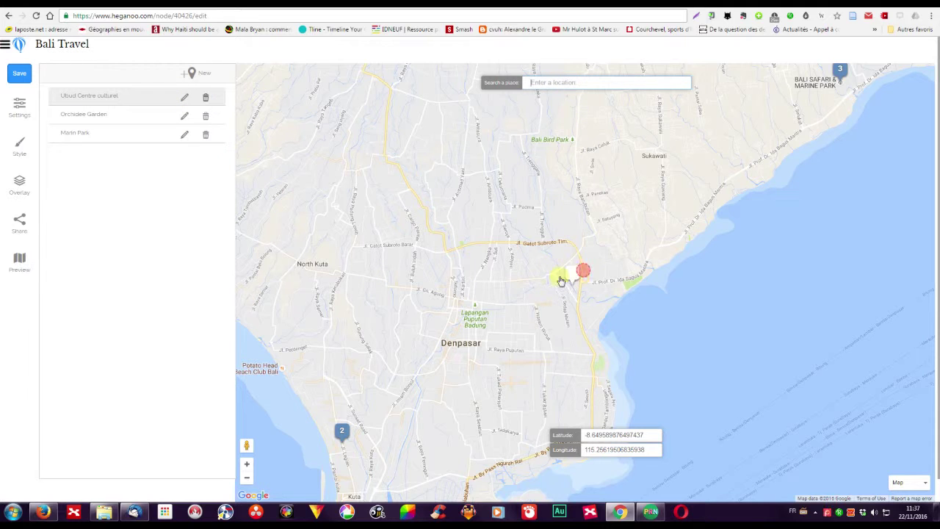
{"action": "left_click_drag", "start_coordinate": [580, 274], "coordinate": [585, 271]}
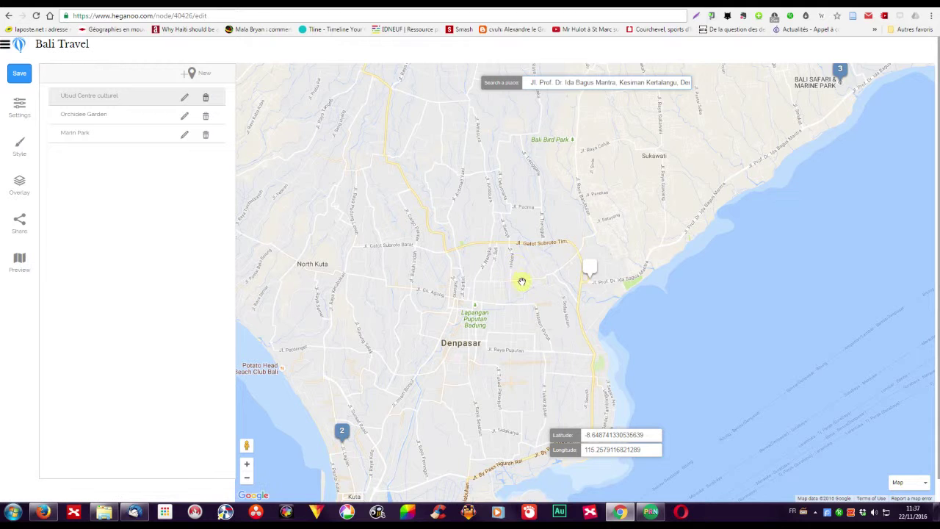
Examine the Ubud Centre culturel point's editable content, including its embedded video and description, and close it without changes.
{"action": "left_click", "coordinate": [184, 97]}
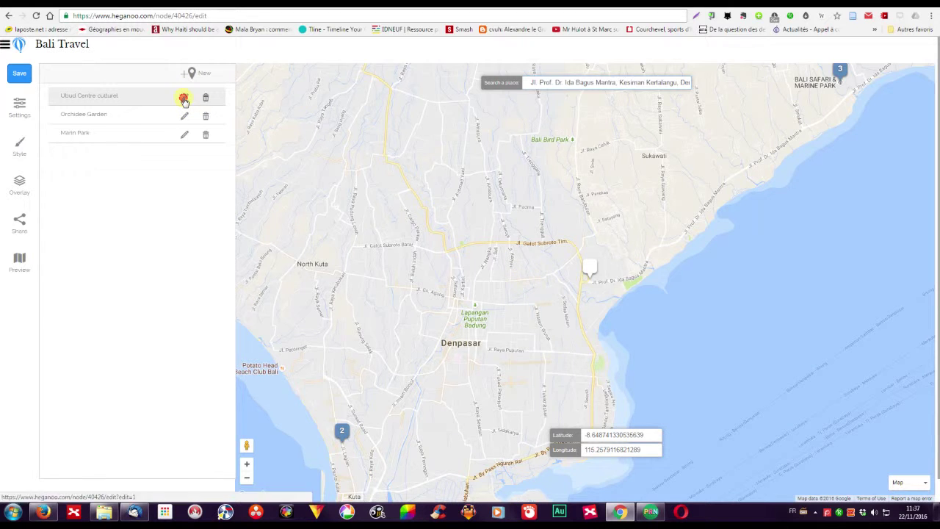
{"action": "left_click", "coordinate": [358, 321]}
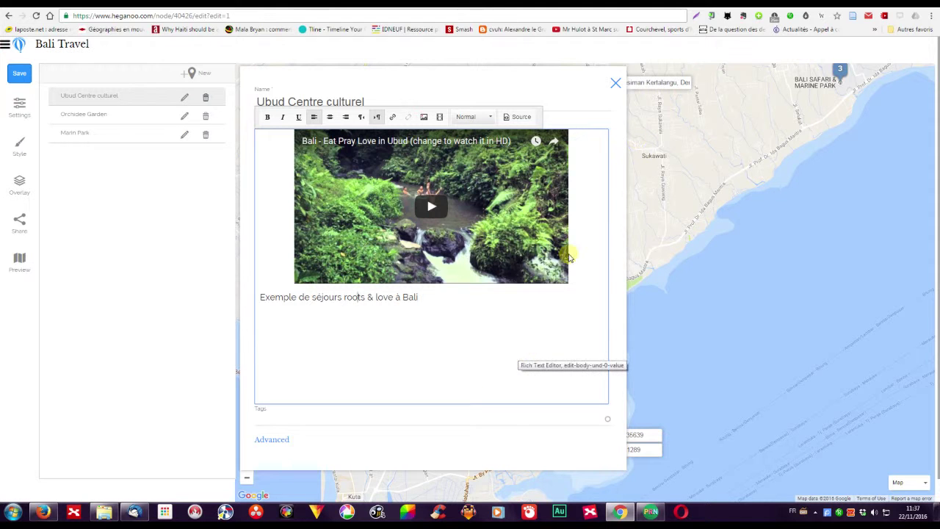
{"action": "left_click", "coordinate": [615, 83]}
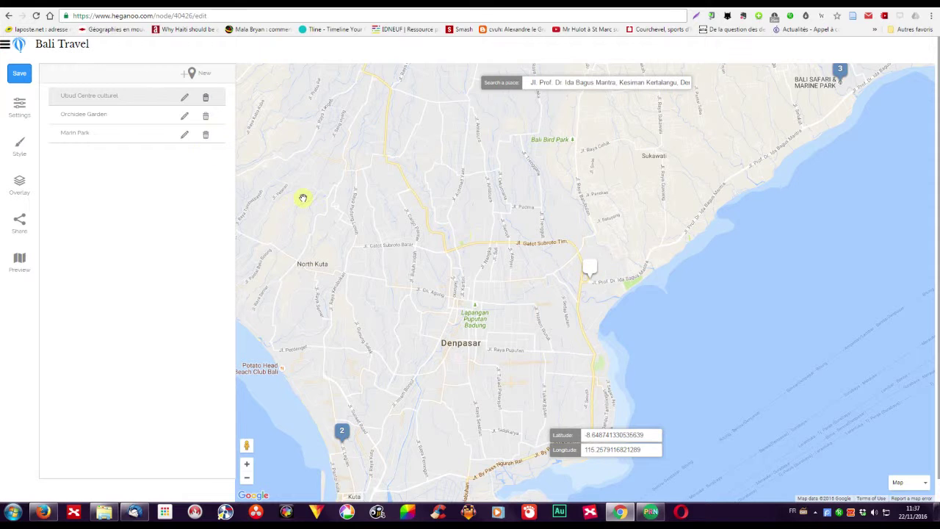
{"action": "left_click", "coordinate": [185, 97]}
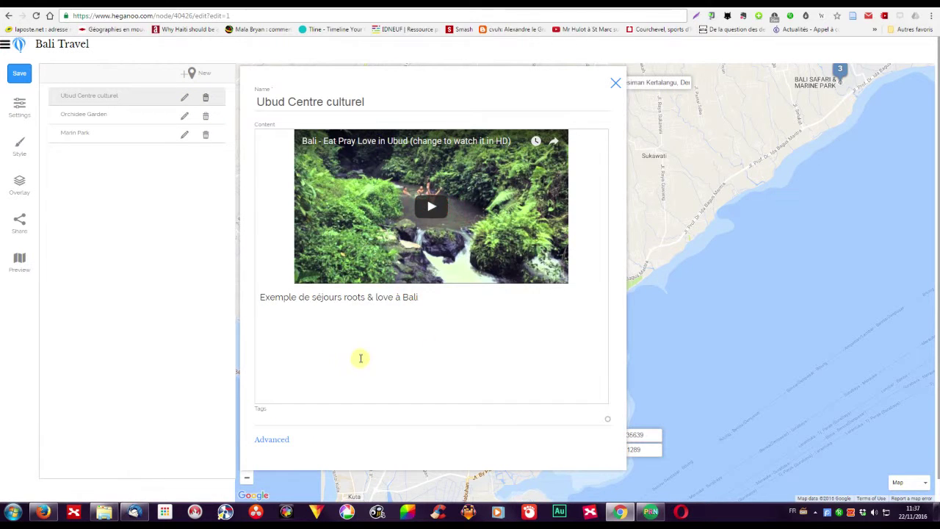
{"action": "left_click", "coordinate": [330, 297]}
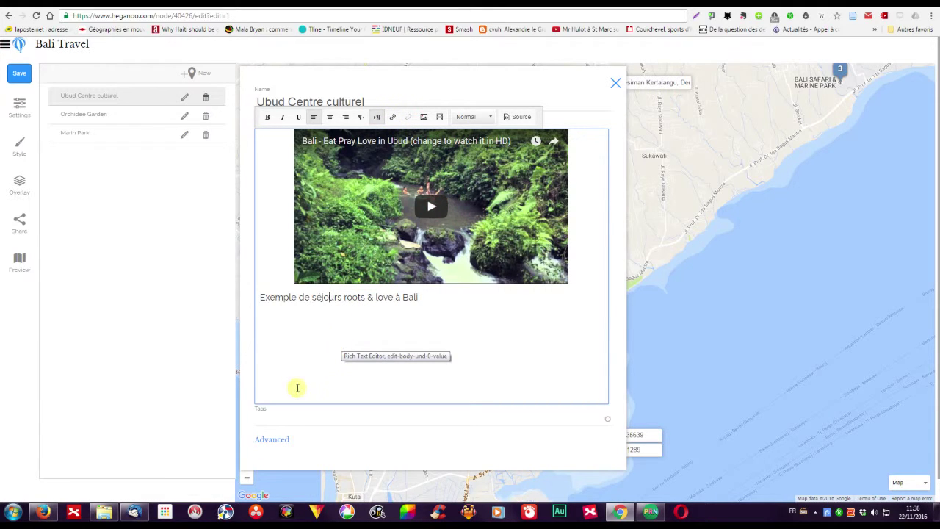
{"action": "left_click", "coordinate": [615, 95]}
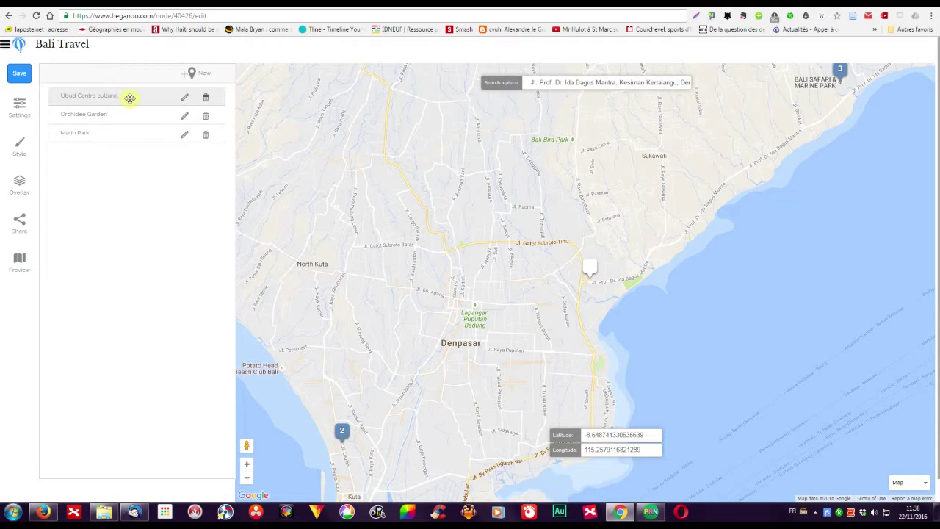
Reorder the points of interest to Marin Park first, Ubud Centre culturel second and Orchidee Garden third.
{"action": "mouse_move", "coordinate": [134, 134]}
{"action": "left_mouse_down"}
{"action": "mouse_move", "coordinate": [134, 90]}
{"action": "mouse_move", "coordinate": [124, 96]}
{"action": "mouse_move", "coordinate": [124, 120]}
{"action": "mouse_move", "coordinate": [124, 96]}
{"action": "left_mouse_up"}
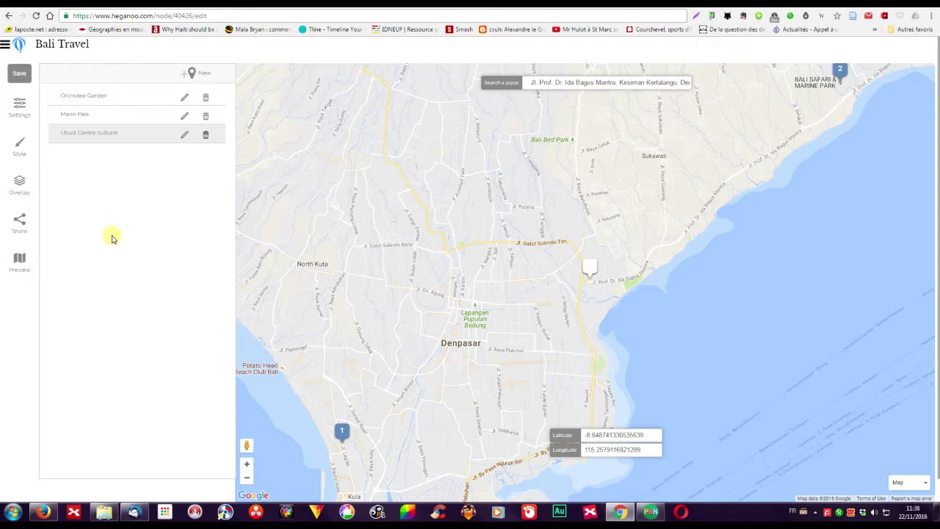
{"action": "left_click", "coordinate": [22, 263]}
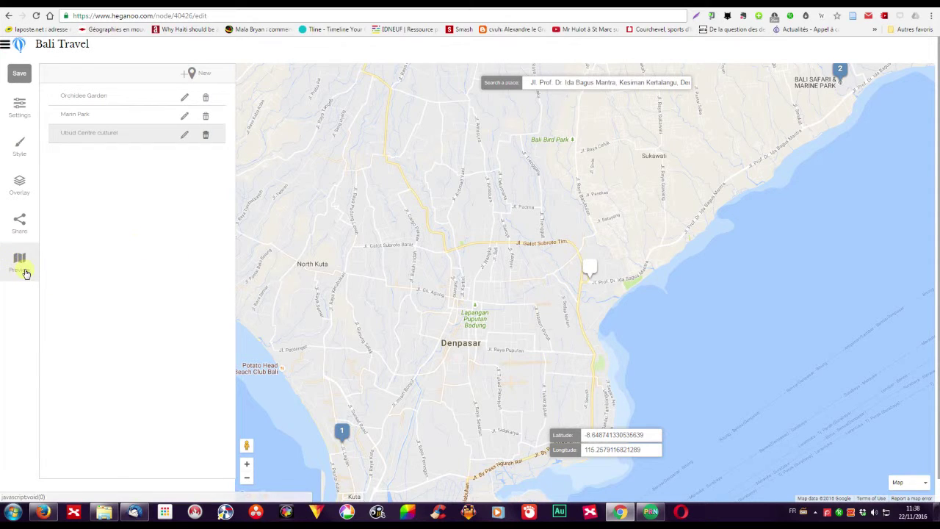
{"action": "left_click", "coordinate": [20, 263]}
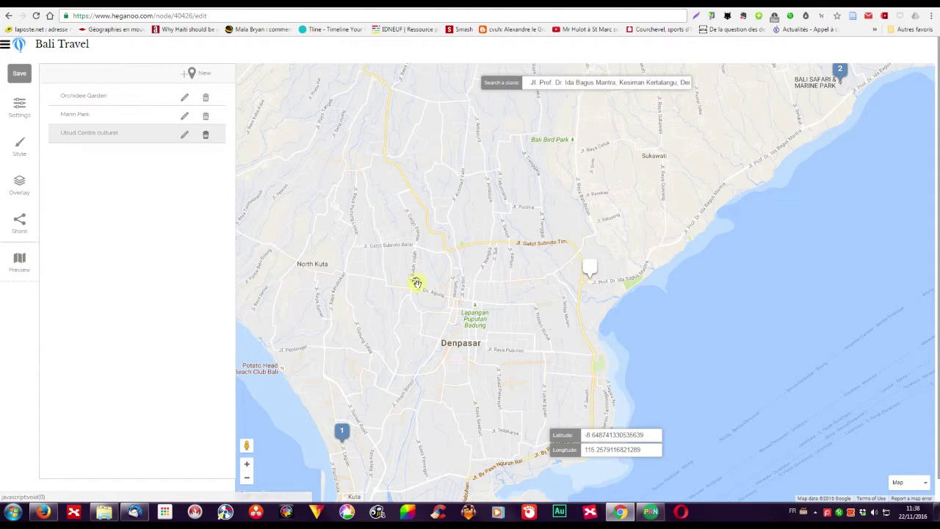
{"action": "left_click", "coordinate": [392, 315]}
{"action": "left_click", "coordinate": [451, 283]}
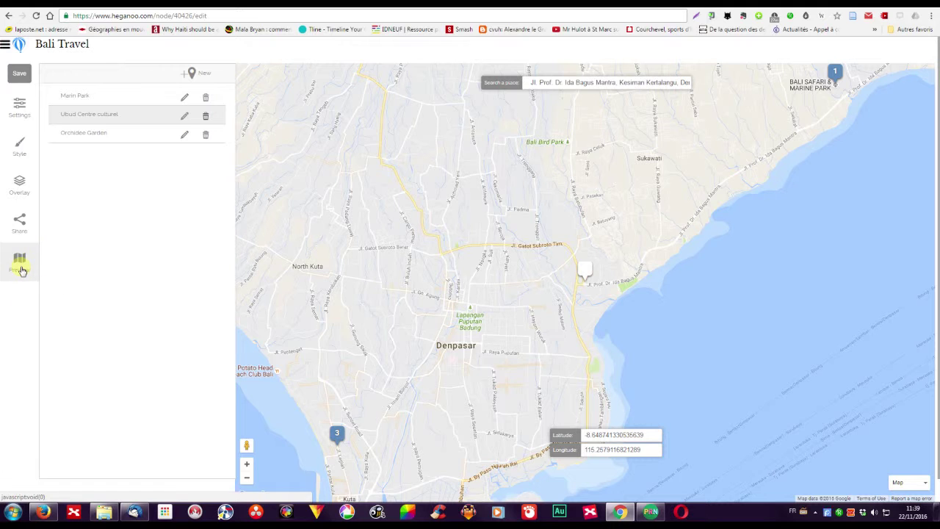
Preview the Bali Travel map and display the information of its first point, Marin Park.
{"action": "left_click", "coordinate": [20, 268]}
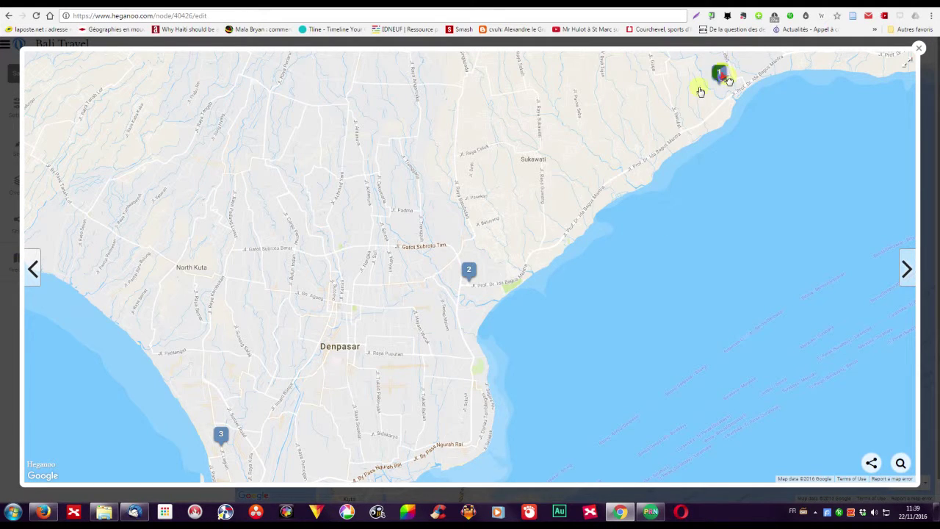
{"action": "scroll", "coordinate": [447, 319], "scroll_direction": "down", "scroll_amount": 4}
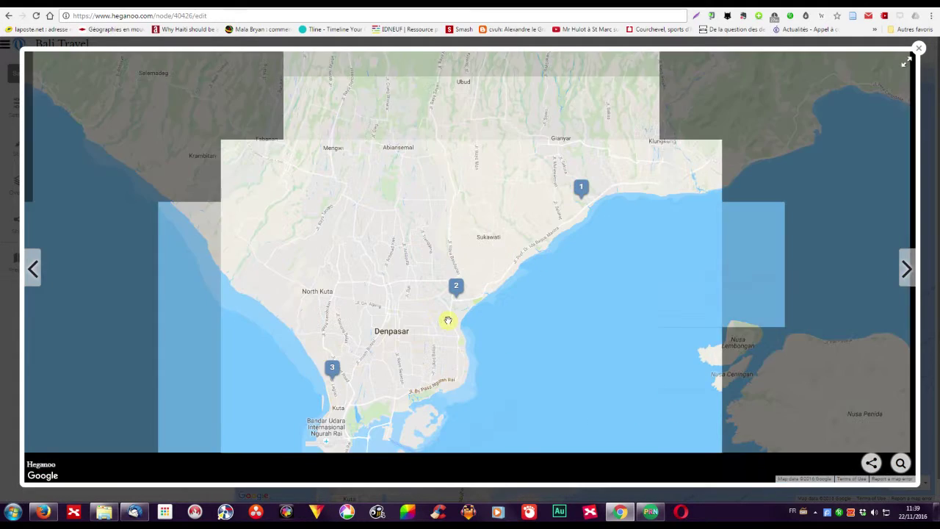
{"action": "scroll", "coordinate": [519, 327], "scroll_direction": "down", "scroll_amount": 1}
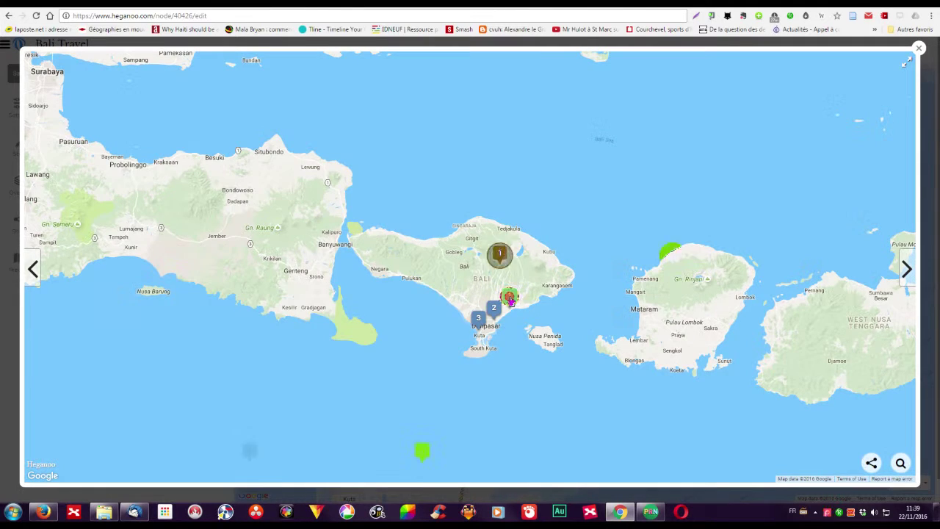
{"action": "left_click", "coordinate": [509, 300]}
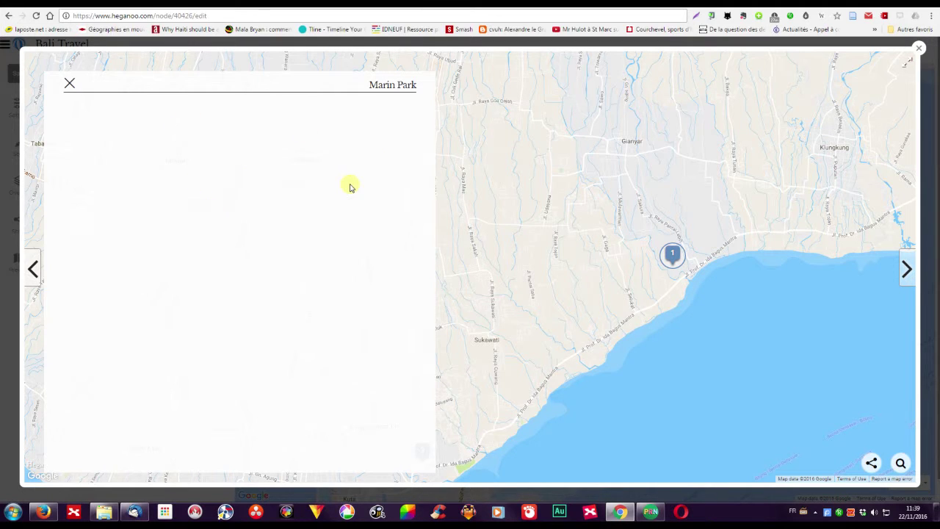
Browse the previewed points forward to Orchidee Garden and back to Marin Park, and close the preview.
{"action": "left_click", "coordinate": [908, 271]}
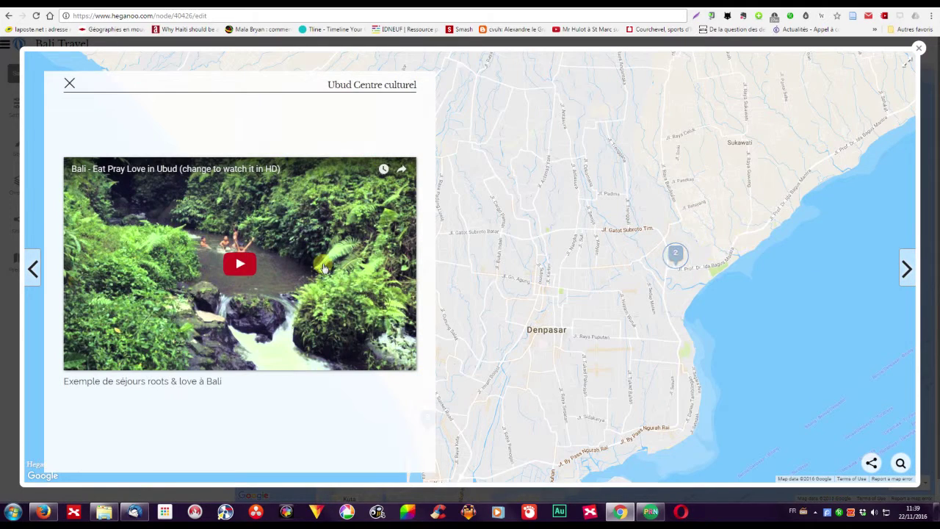
{"action": "left_click", "coordinate": [908, 272]}
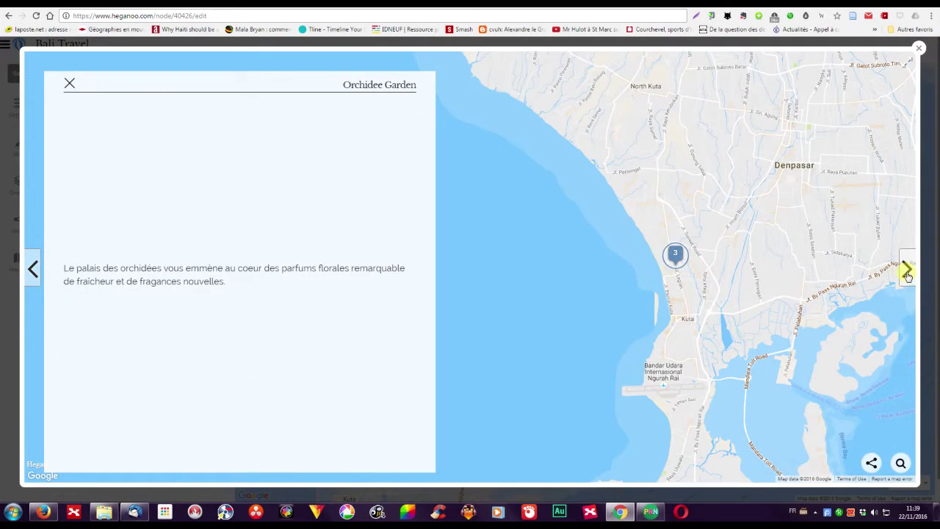
{"action": "left_click", "coordinate": [34, 271]}
{"action": "left_click", "coordinate": [33, 271]}
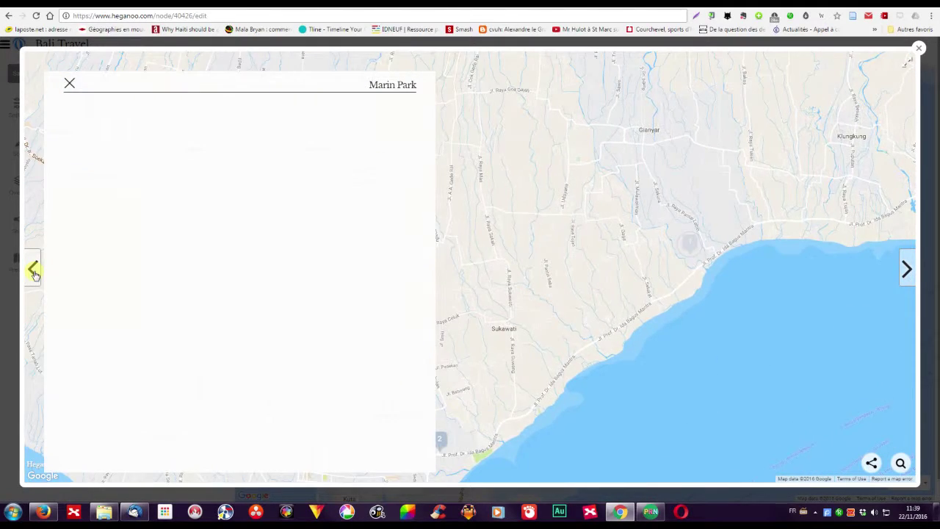
{"action": "scroll", "coordinate": [617, 319], "scroll_direction": "down", "scroll_amount": 2}
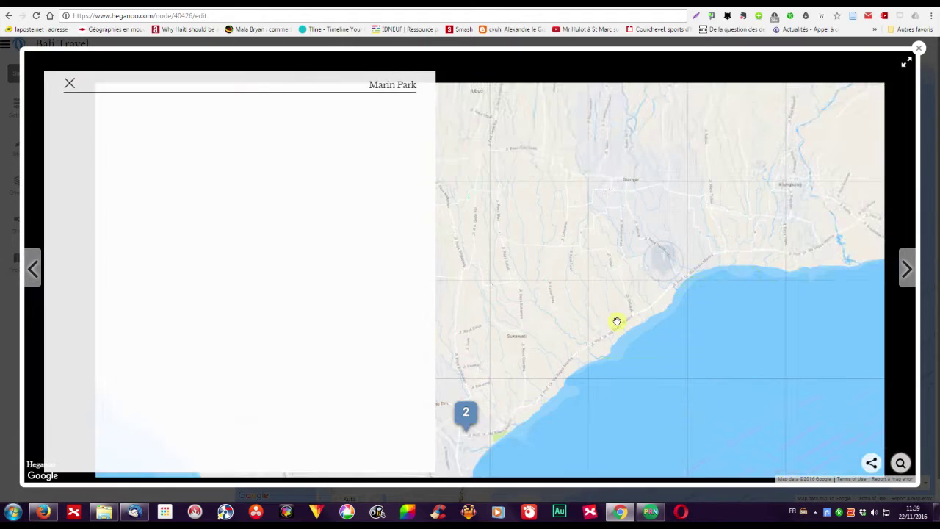
{"action": "left_click_drag", "start_coordinate": [581, 329], "coordinate": [603, 288]}
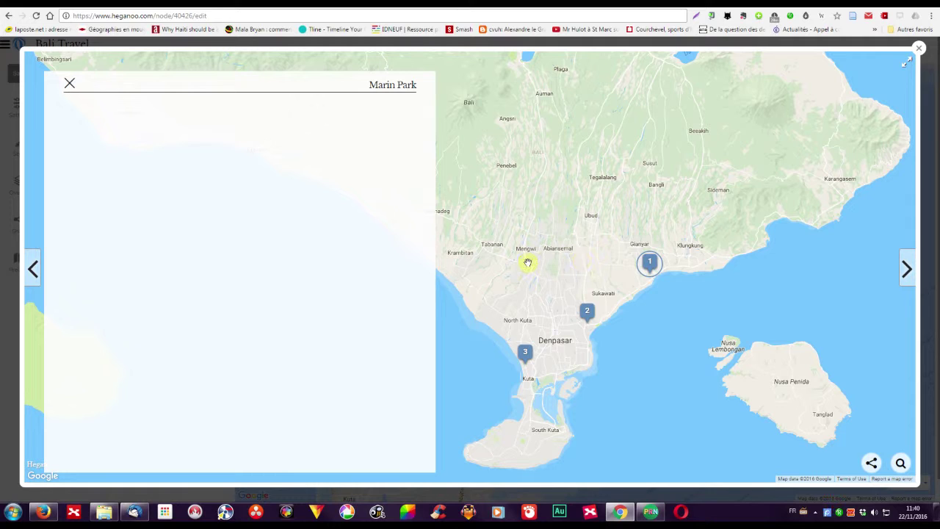
{"action": "left_click", "coordinate": [919, 49]}
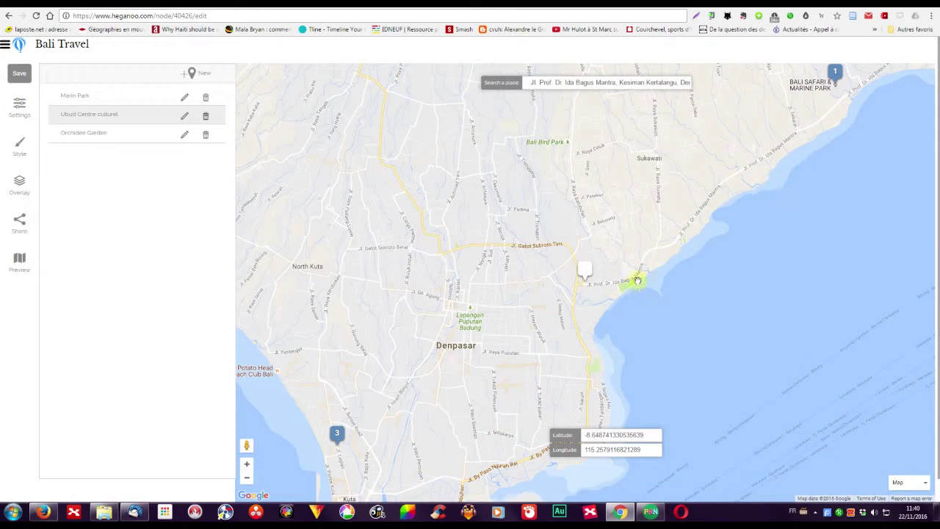
Show the map's sharing options, select its public link and copy the QR code image.
{"action": "scroll", "coordinate": [705, 248], "scroll_direction": "down", "scroll_amount": 4}
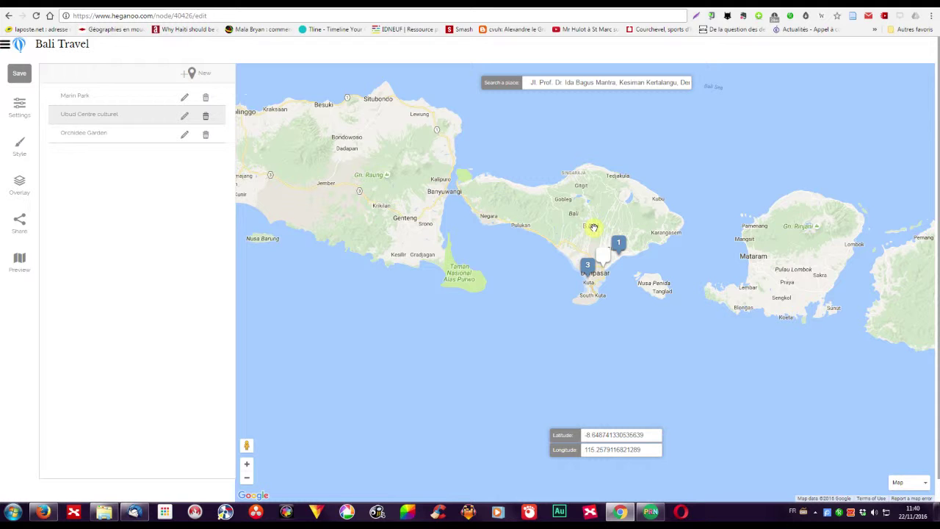
{"action": "scroll", "coordinate": [595, 227], "scroll_direction": "up", "scroll_amount": 1}
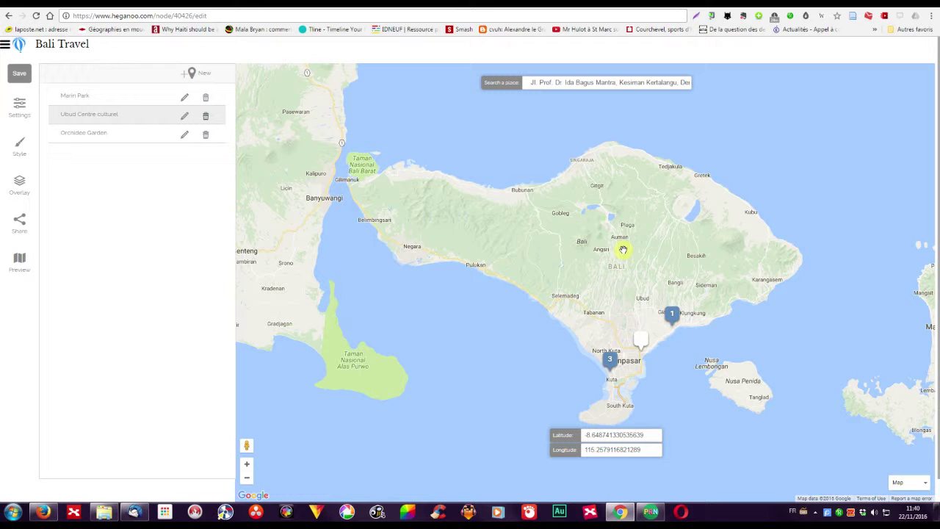
{"action": "left_click", "coordinate": [19, 226]}
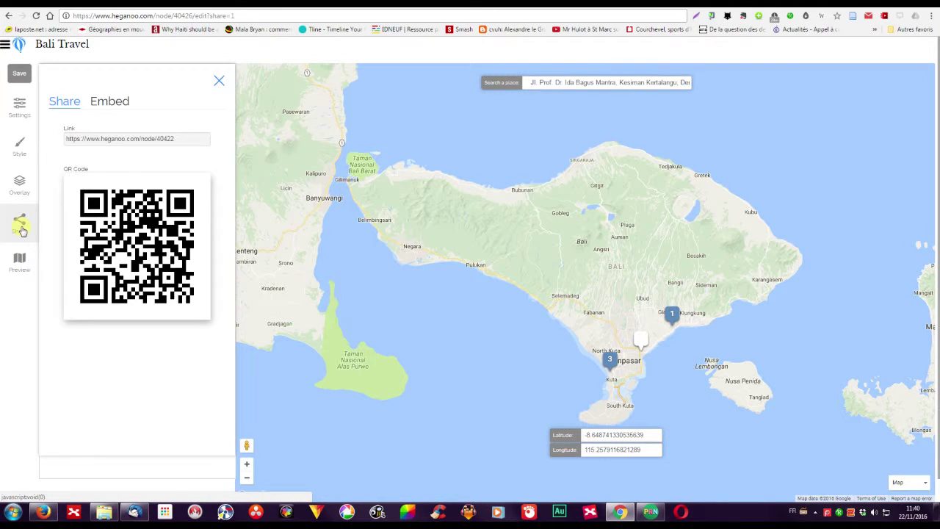
{"action": "left_click", "coordinate": [133, 139]}
{"action": "mouse_move", "coordinate": [133, 139]}
{"action": "left_mouse_down"}
{"action": "mouse_move", "coordinate": [178, 137]}
{"action": "mouse_move", "coordinate": [115, 140]}
{"action": "mouse_move", "coordinate": [126, 139]}
{"action": "left_mouse_up"}
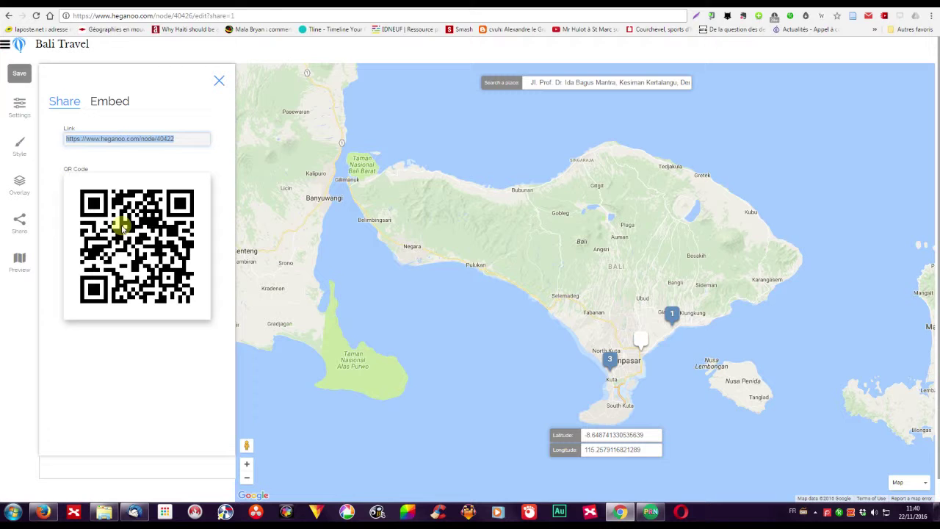
{"action": "right_click", "coordinate": [127, 228]}
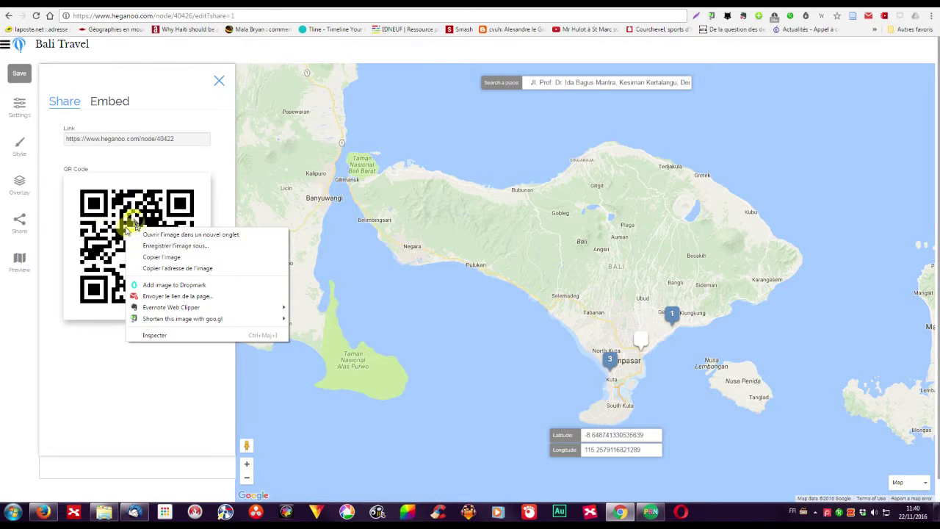
{"action": "left_click", "coordinate": [150, 257]}
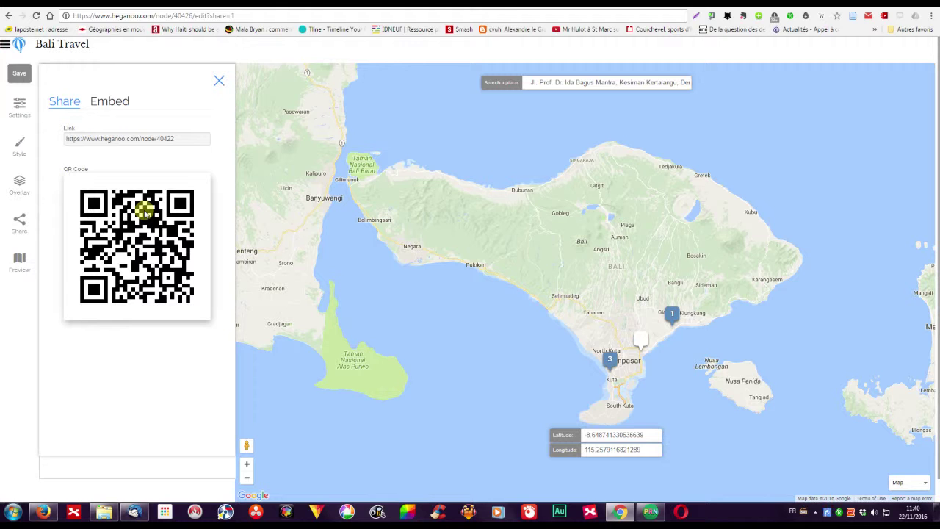
Examine the map's embed size, popup options and code, and return to the sharing link and QR code.
{"action": "left_click", "coordinate": [118, 100]}
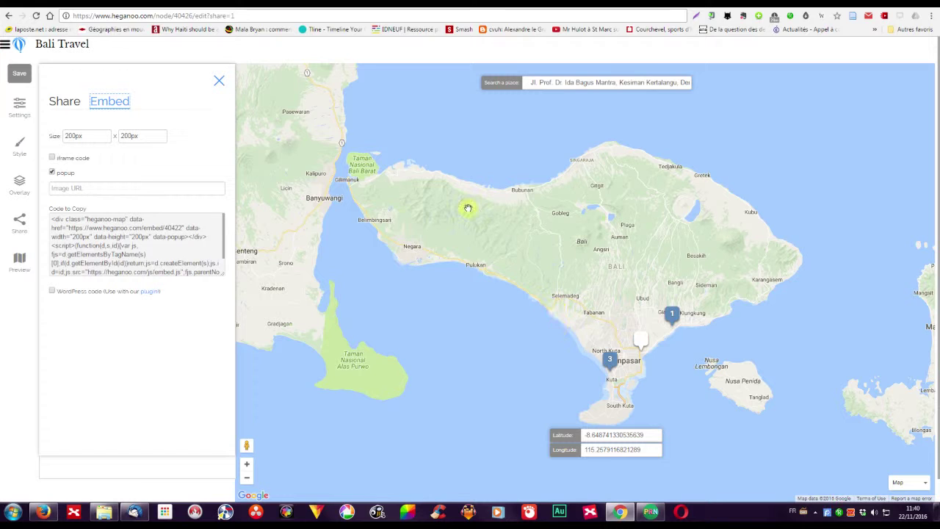
{"action": "left_click", "coordinate": [138, 237]}
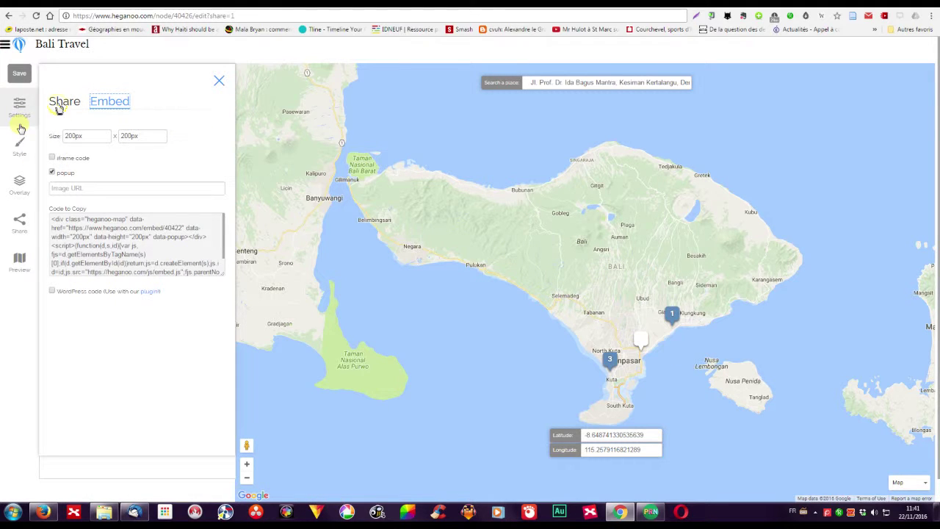
{"action": "left_click", "coordinate": [59, 103]}
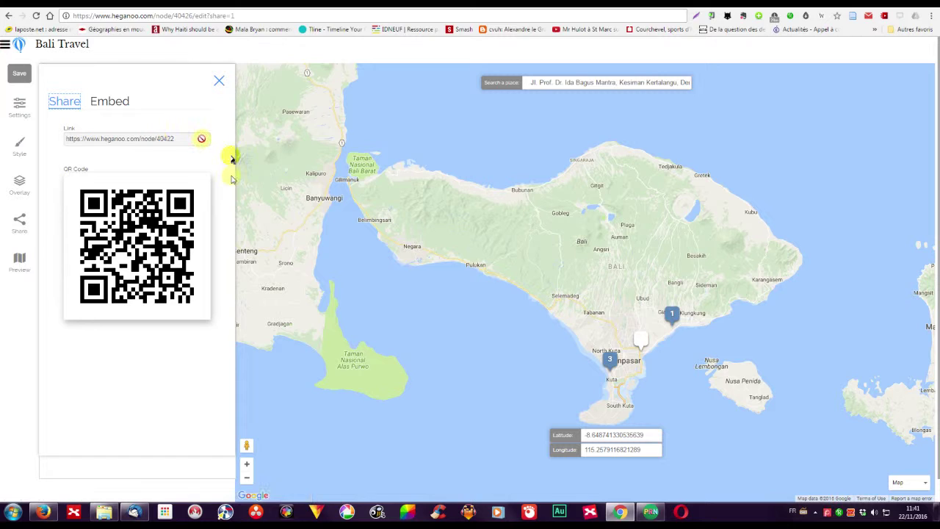